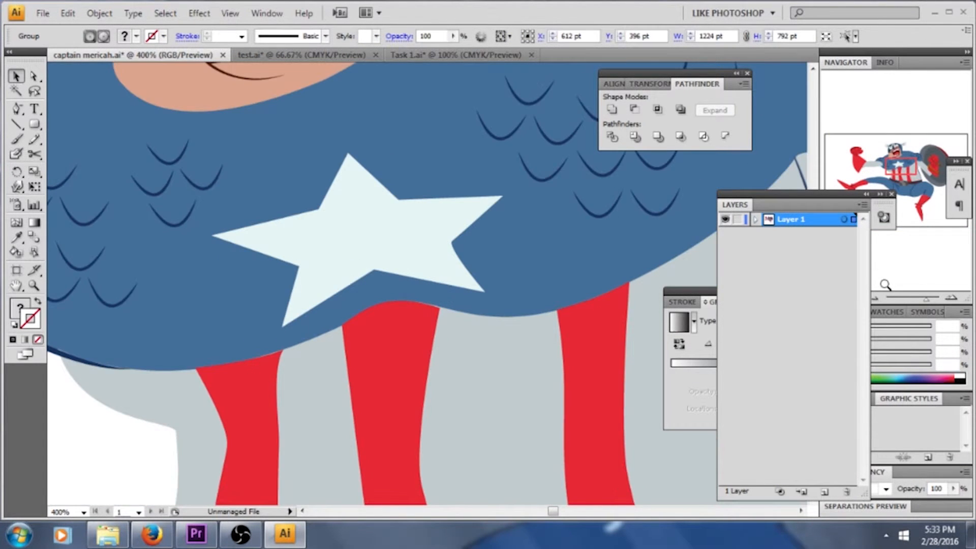
key(ctrl+minus)
key(ctrl+minus)
key(ctrl+minus)
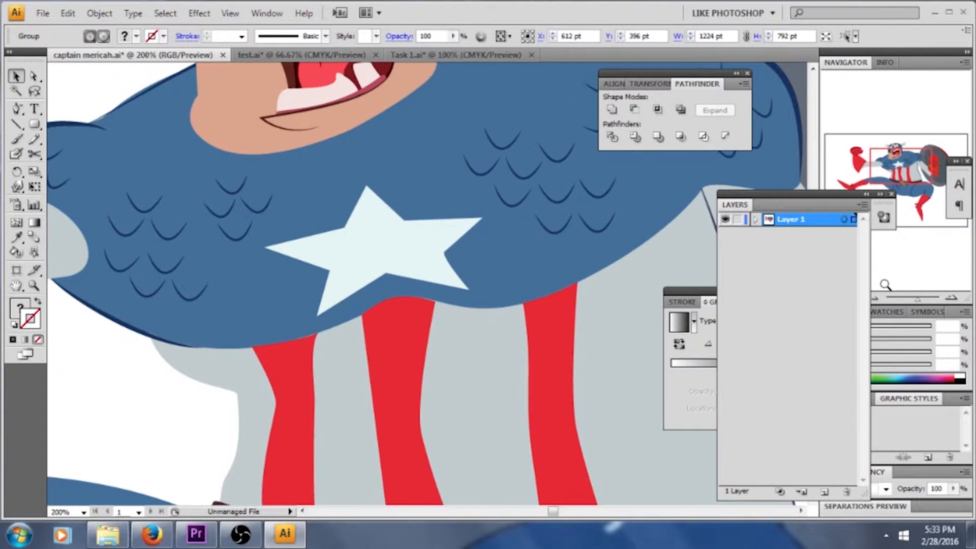
key(ctrl+minus)
key(ctrl+minus)
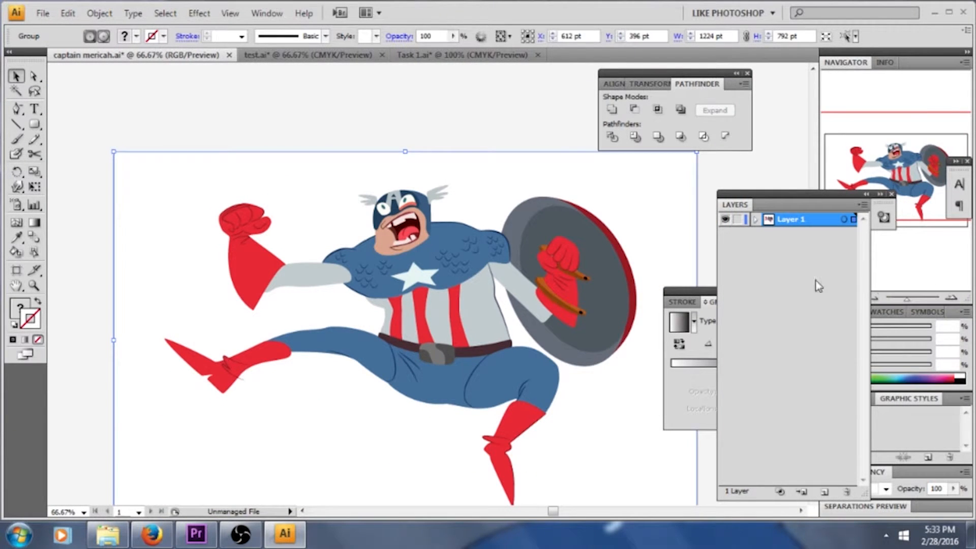
drag(605, 346, 597, 331)
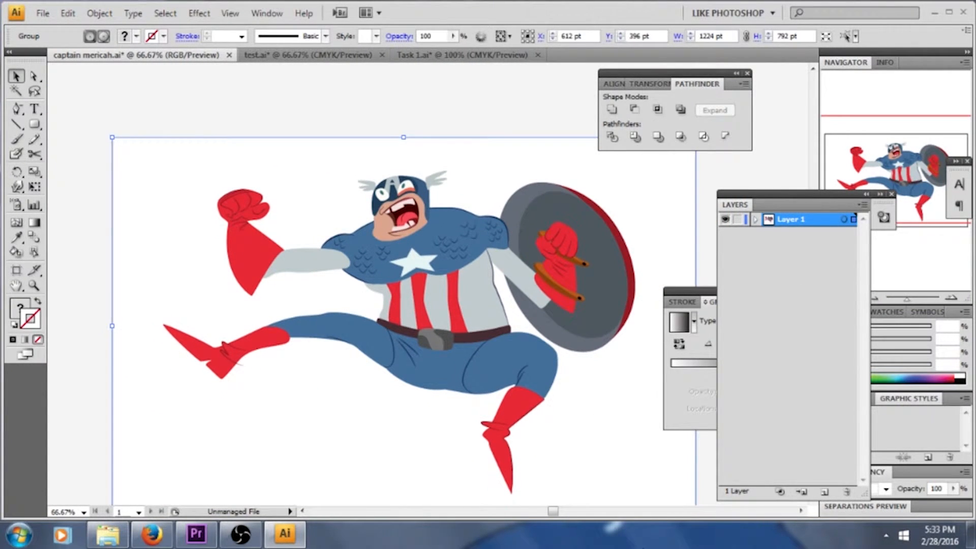
drag(602, 431, 591, 405)
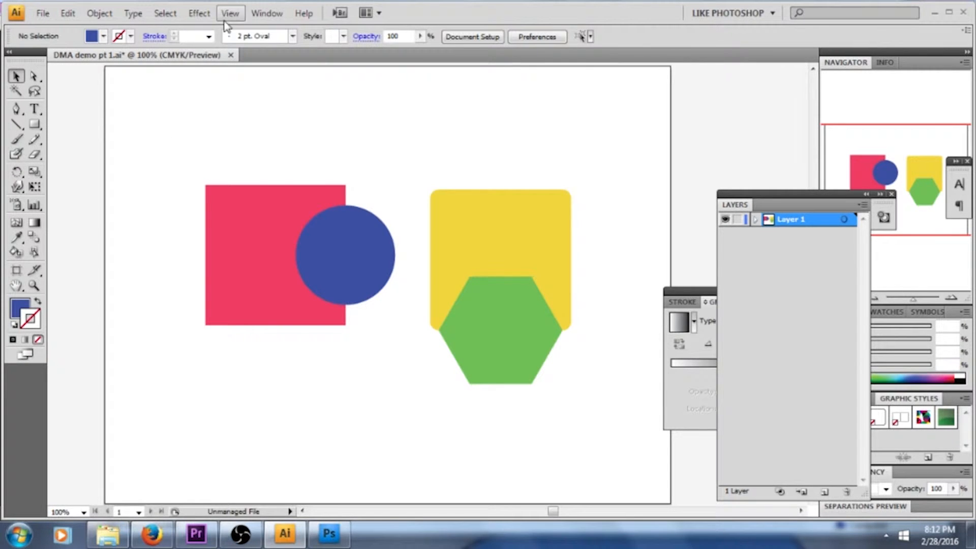
Show the Pathfinder controls for combining shapes.
click(279, 14)
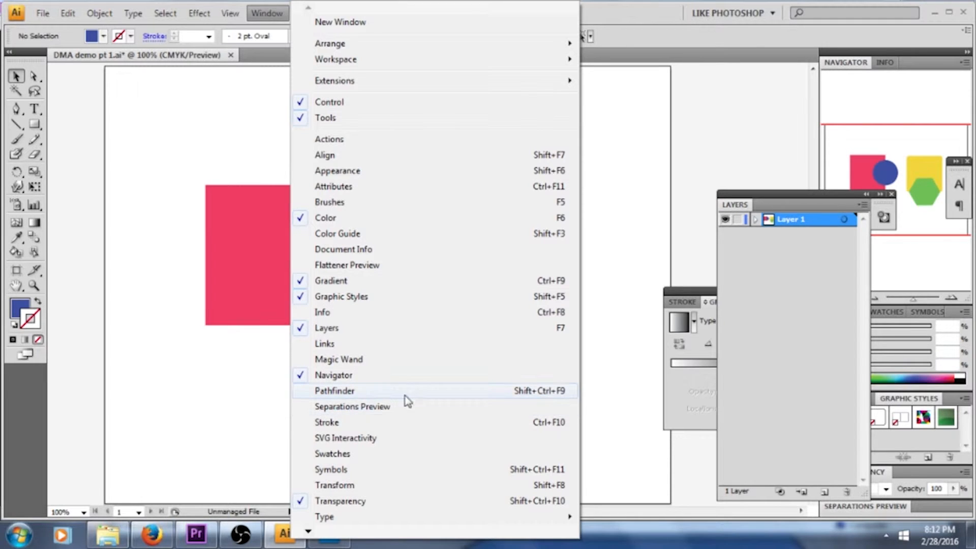
click(354, 395)
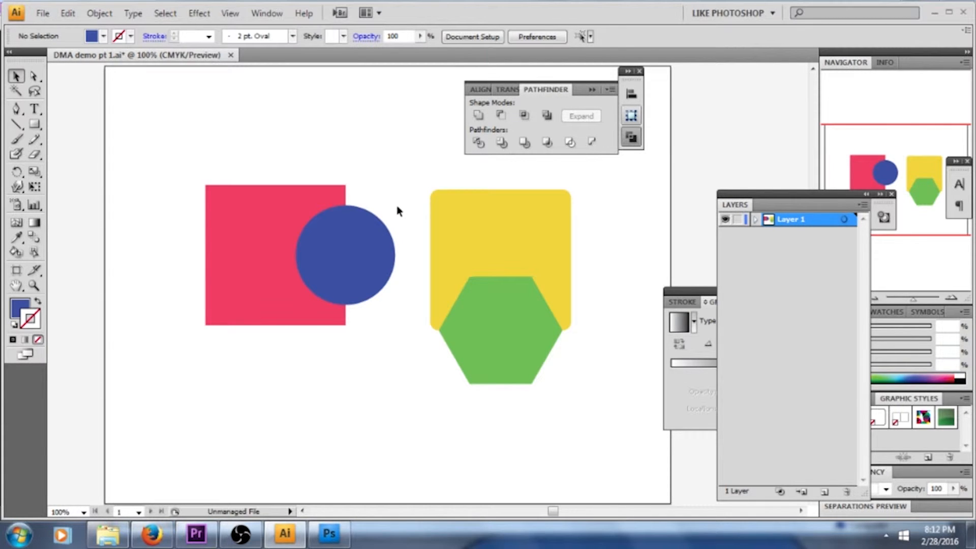
Unite the pink square and the overlapping blue circle into one shape, and undo the merge.
click(266, 273)
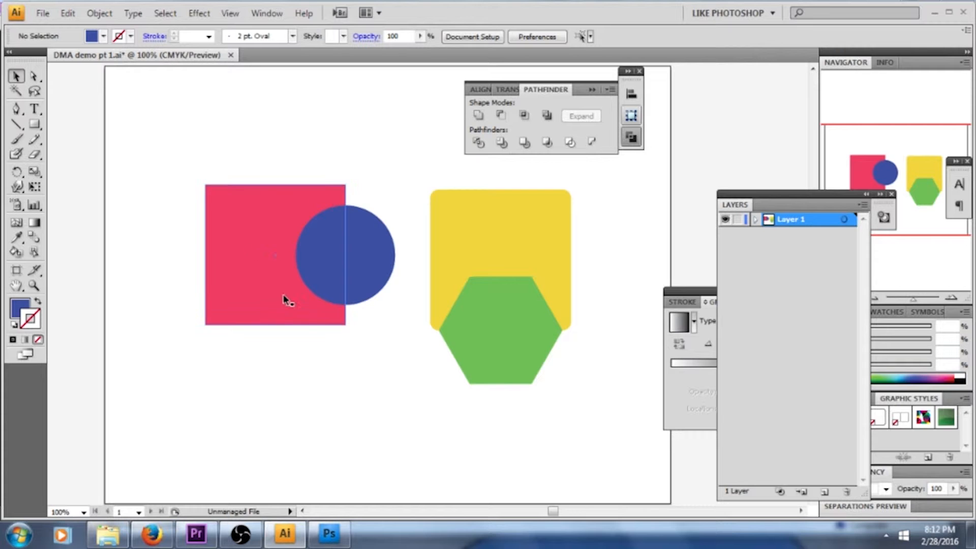
click(329, 336)
click(323, 202)
click(358, 347)
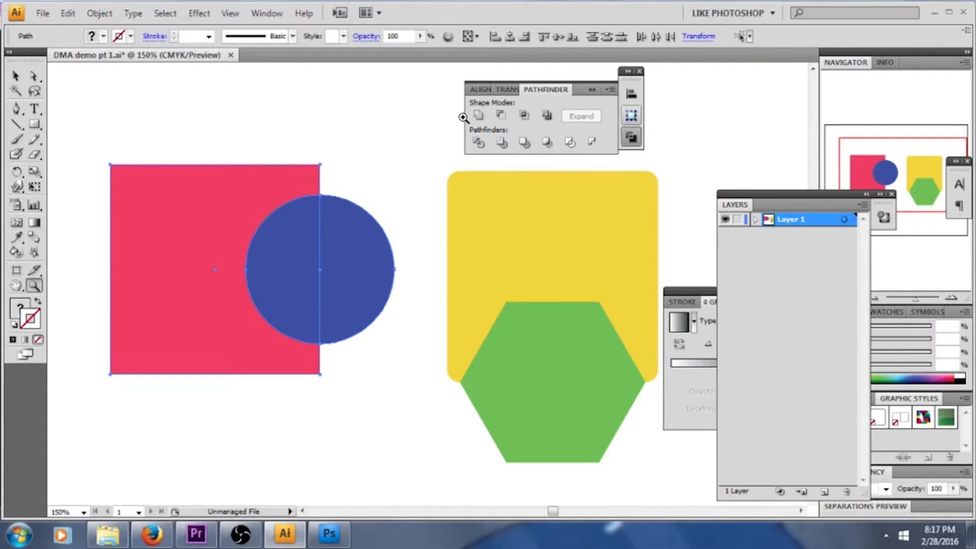
click(15, 75)
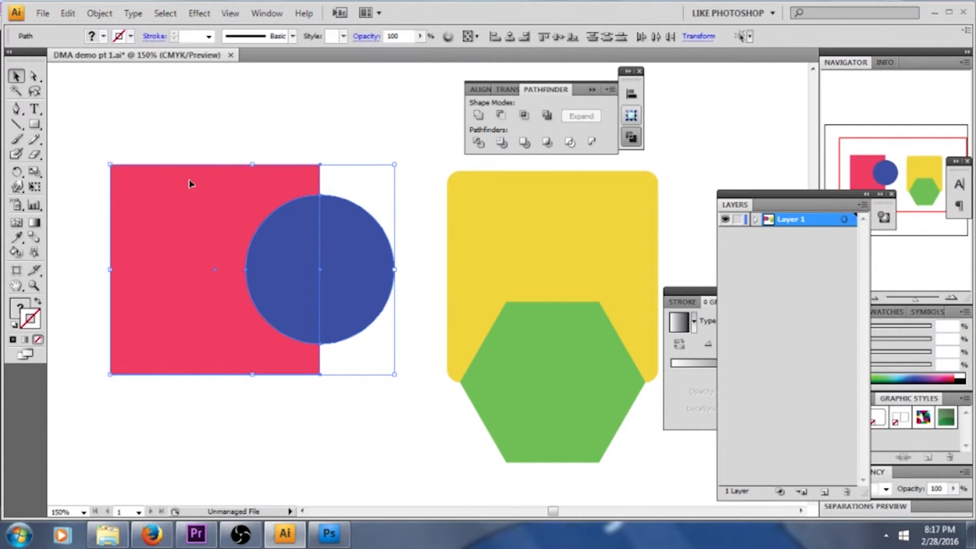
click(478, 116)
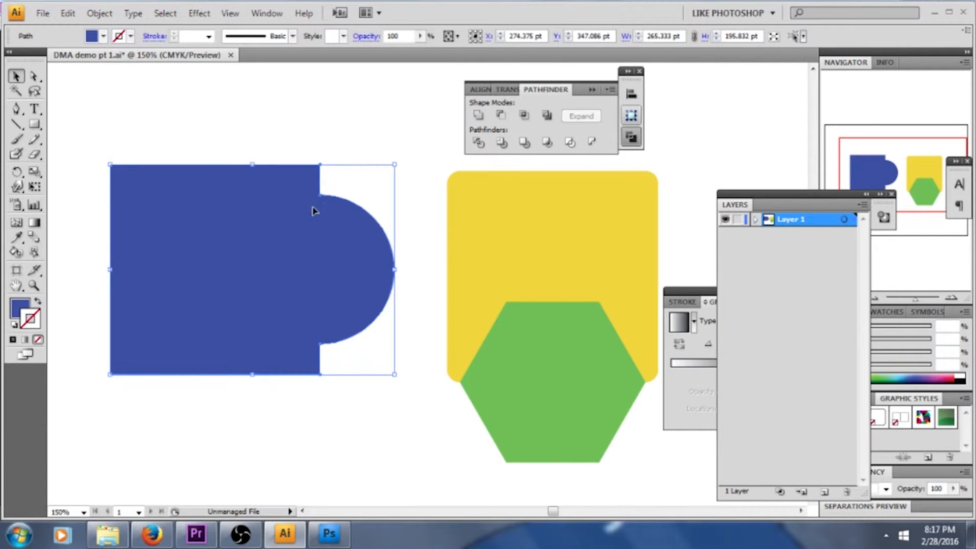
key(ctrl+z)
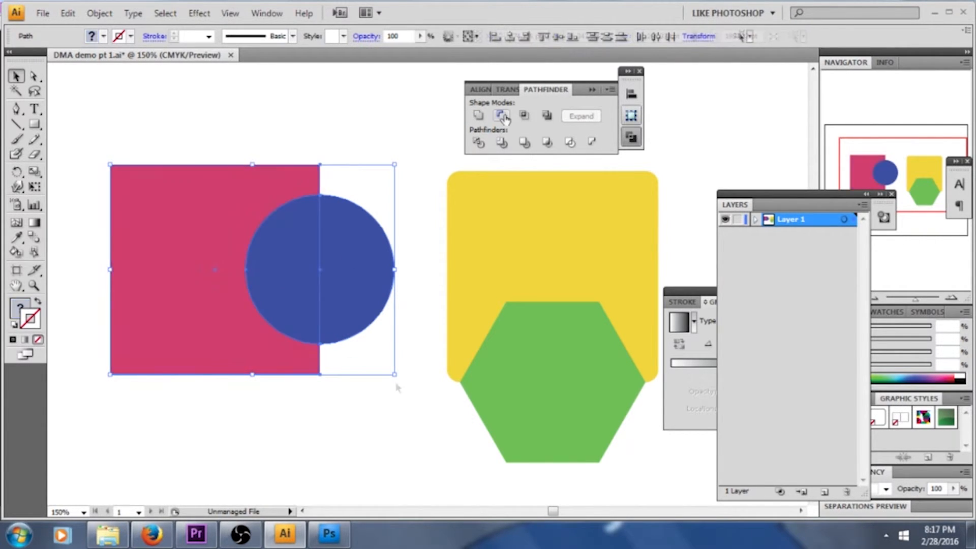
Subtract the blue circle from the pink square using Minus Front, and intersect the yellow rounded square with the green hexagon.
click(502, 116)
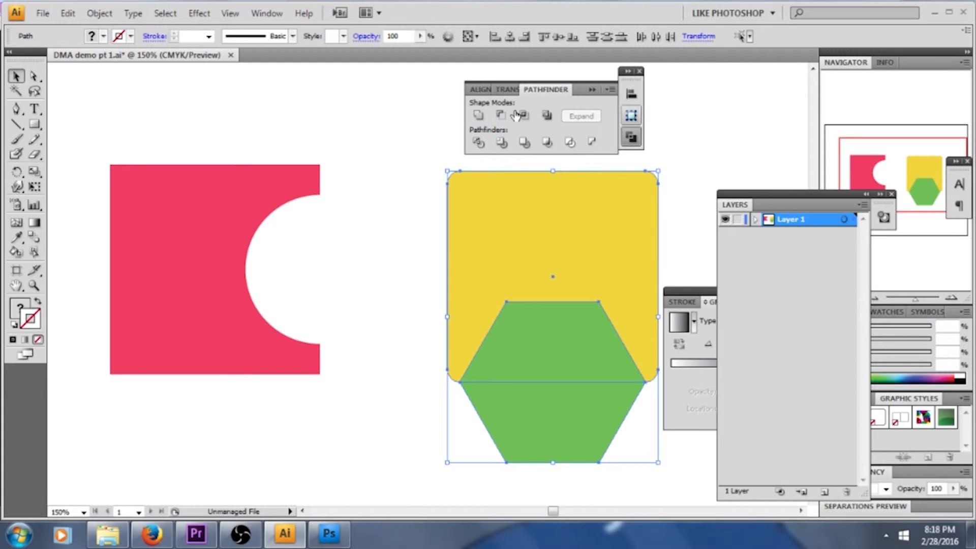
click(524, 117)
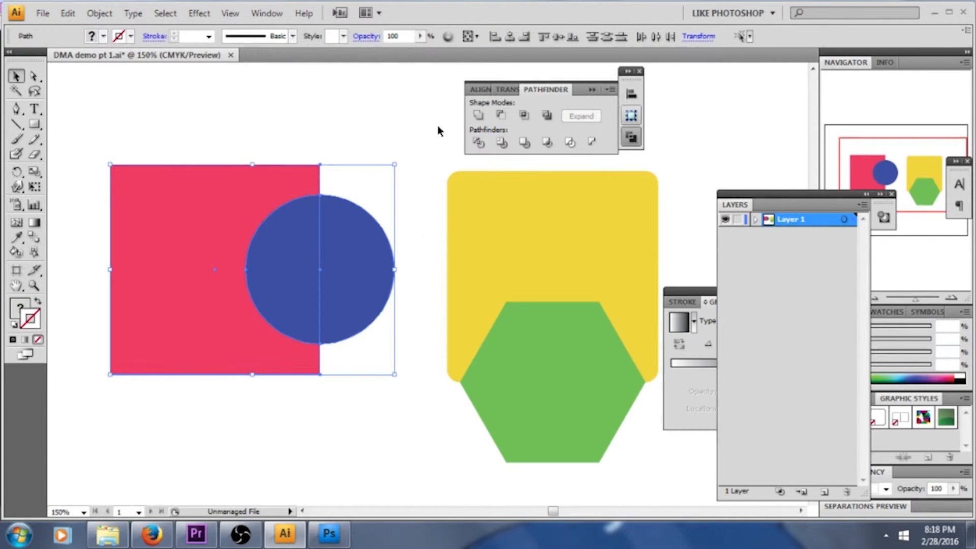
Exclude the overlapping area of the pink square and blue circle, and likewise of the yellow rounded square and green hexagon.
click(548, 116)
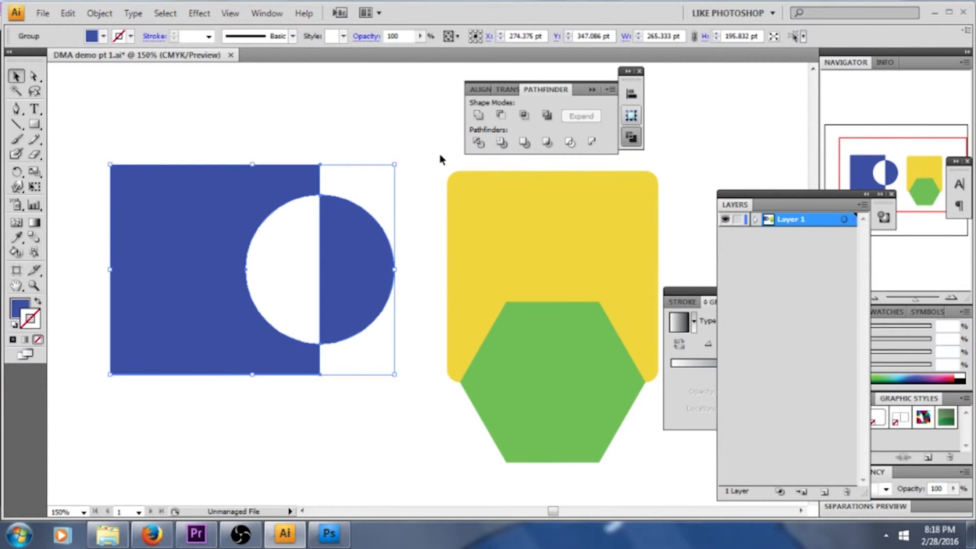
click(433, 178)
drag(434, 178, 629, 450)
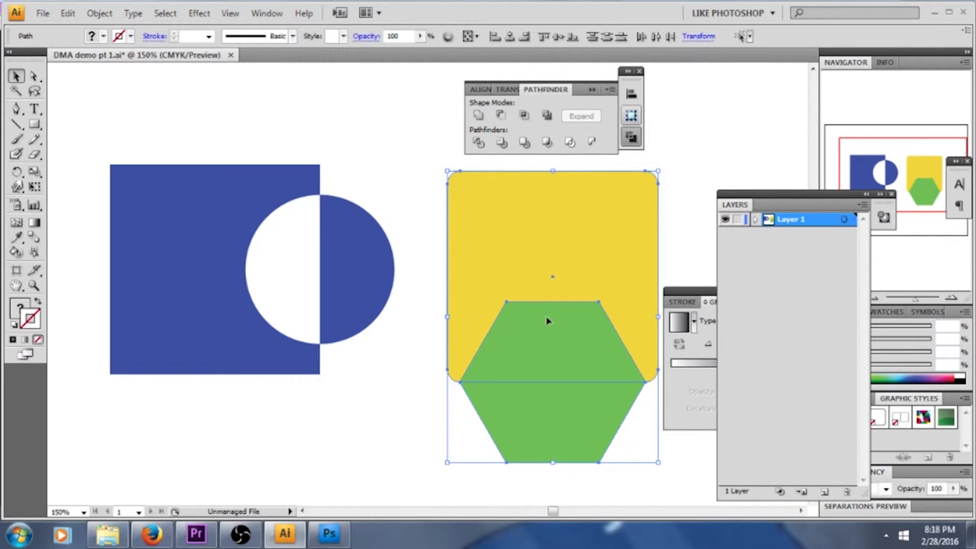
click(547, 117)
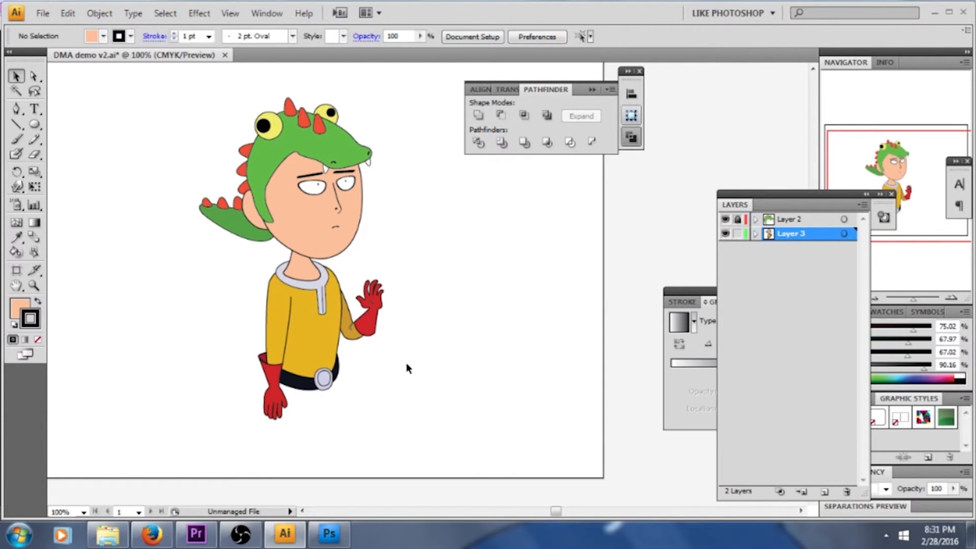
Unite the character's ear and head shapes into a single path in the DMA demo v2.ai drawing.
drag(398, 258, 427, 257)
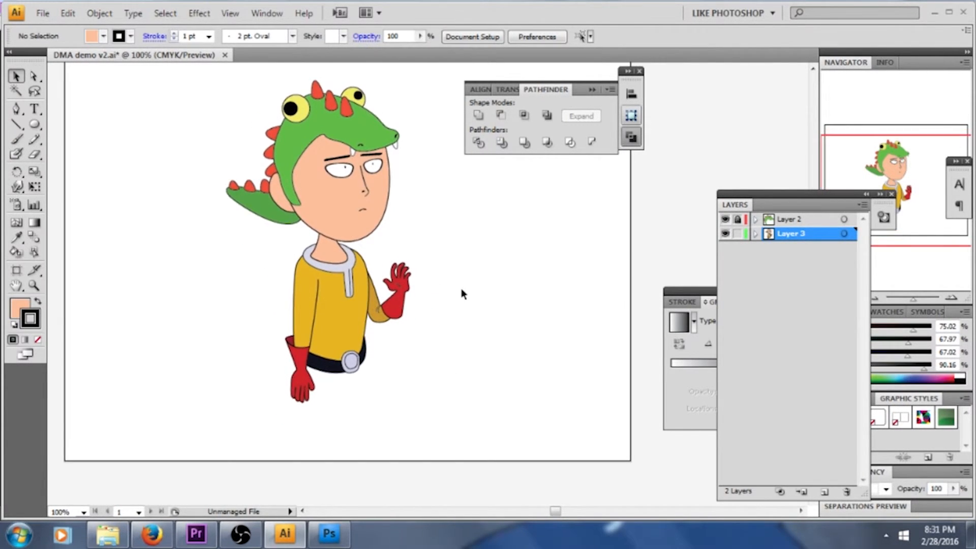
key(ctrl+equal)
key(ctrl+equal)
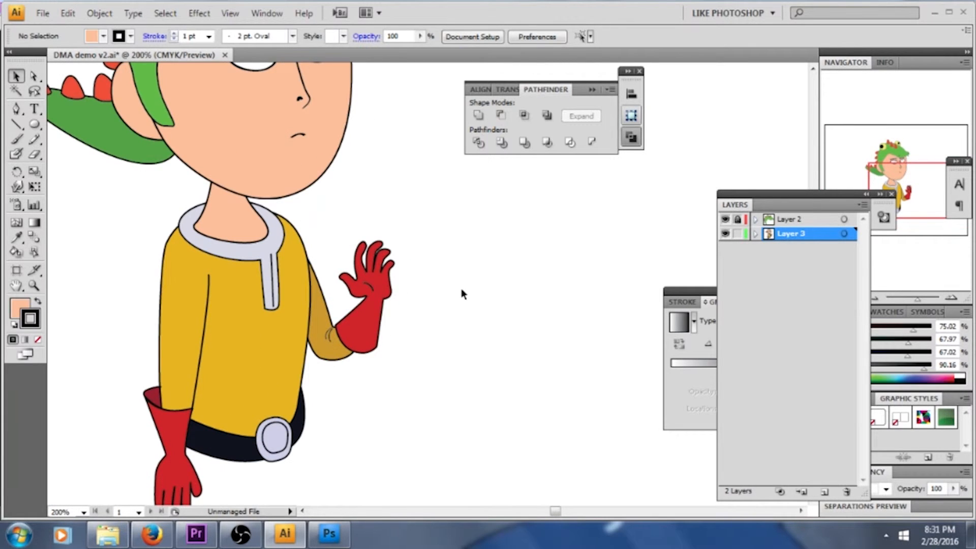
drag(435, 257, 480, 338)
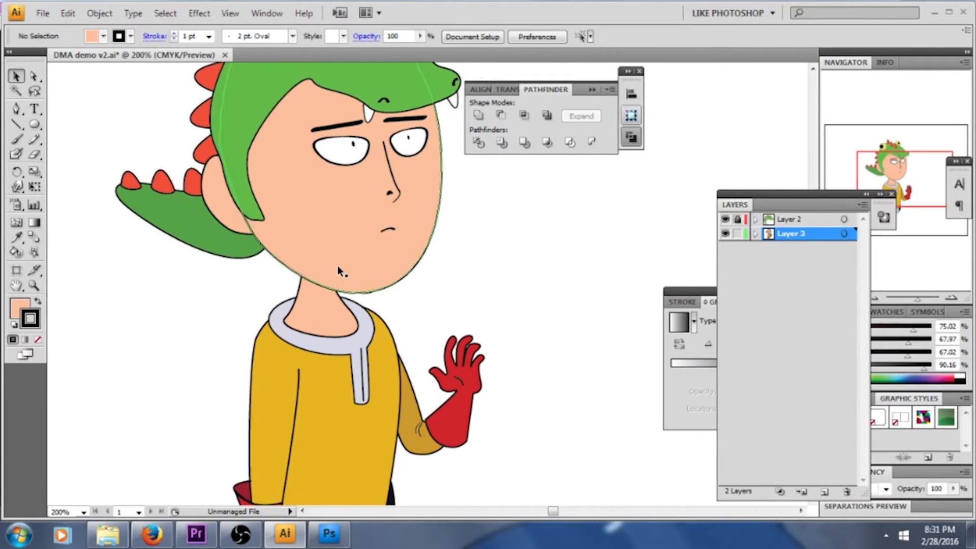
click(216, 197)
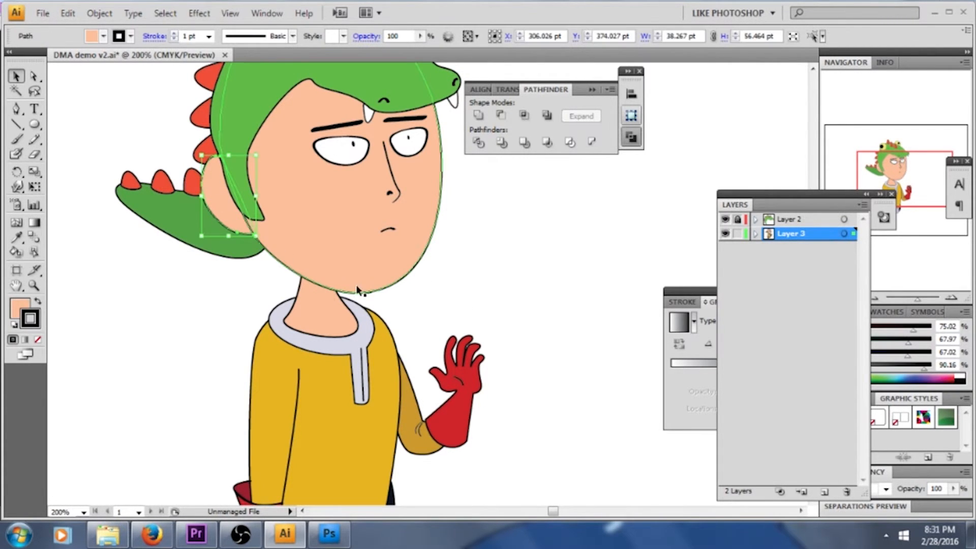
shift+click(343, 265)
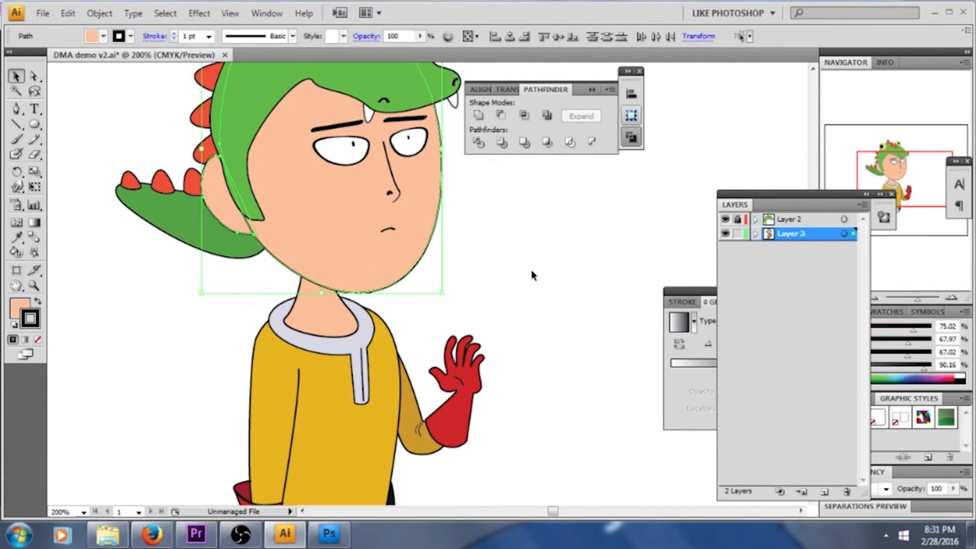
click(478, 116)
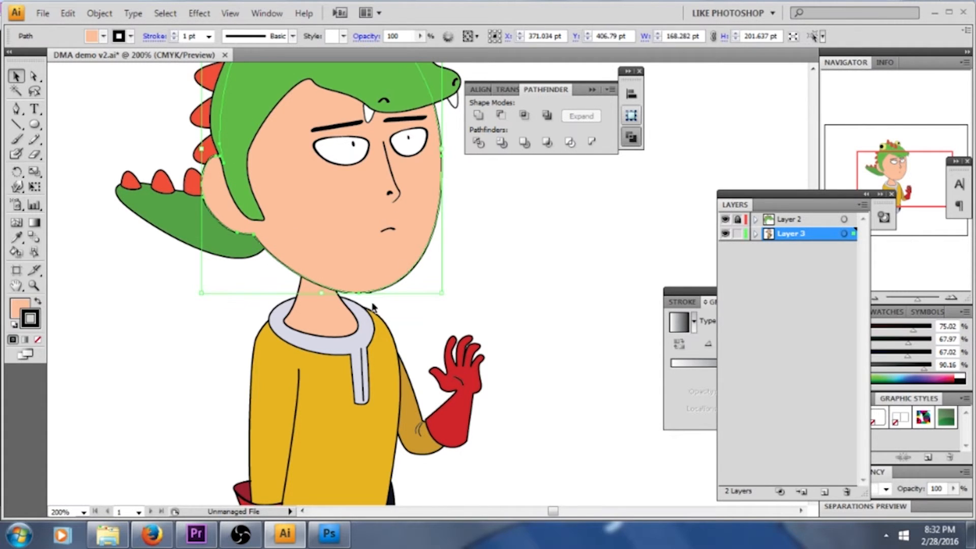
click(484, 297)
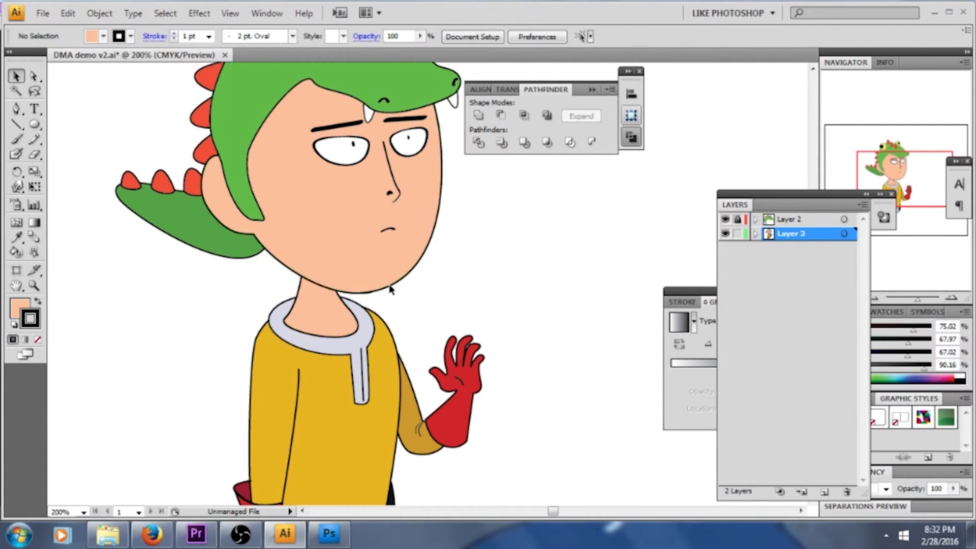
Unite the character's neck with the combined head and ear shape.
click(351, 279)
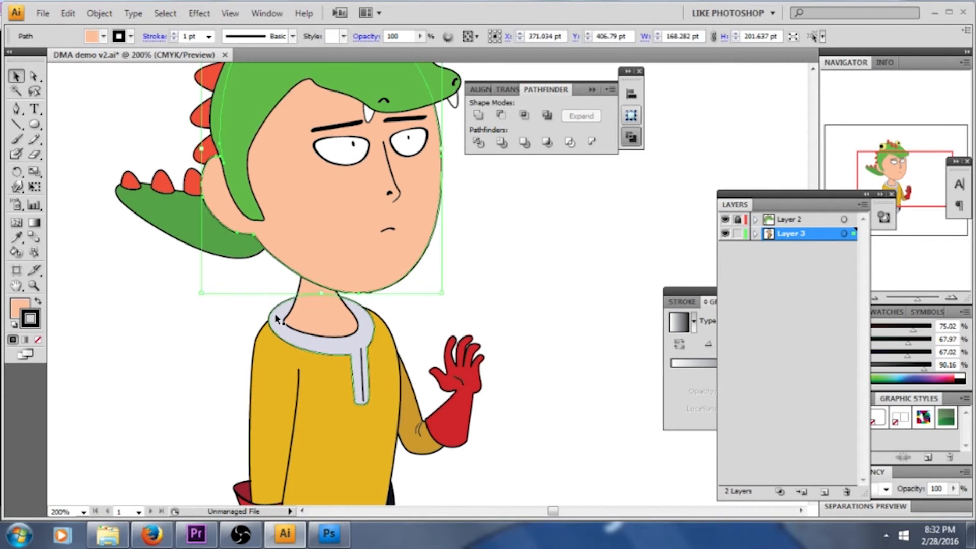
shift+click(310, 318)
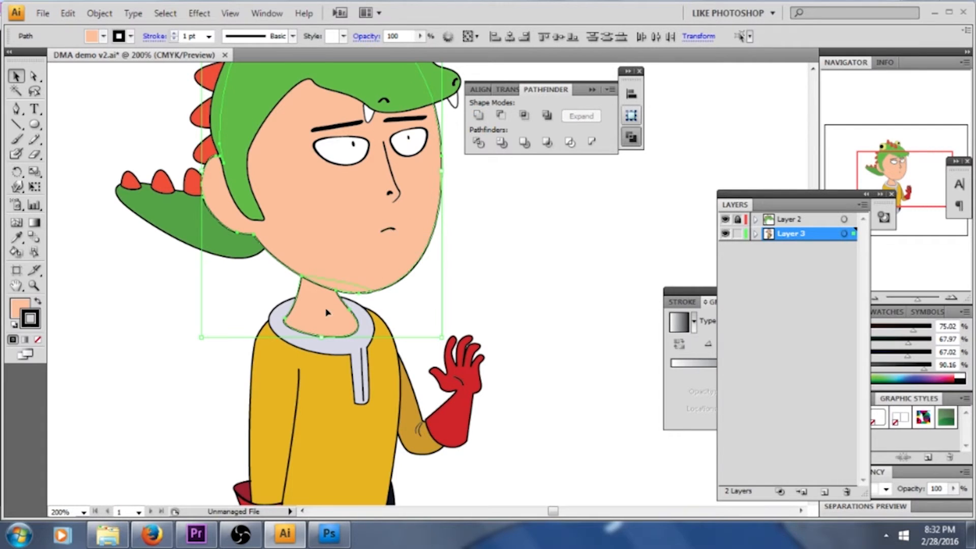
click(477, 116)
click(601, 298)
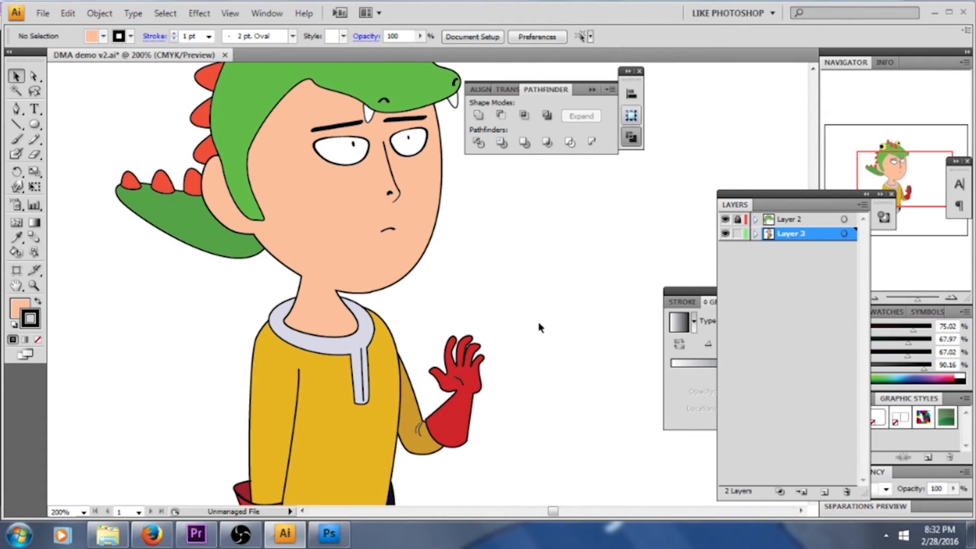
Draw a vertical ellipse about 62 pt wide and 98 pt high beside the character's raised red glove.
key(ctrl+minus)
key(ctrl+minus)
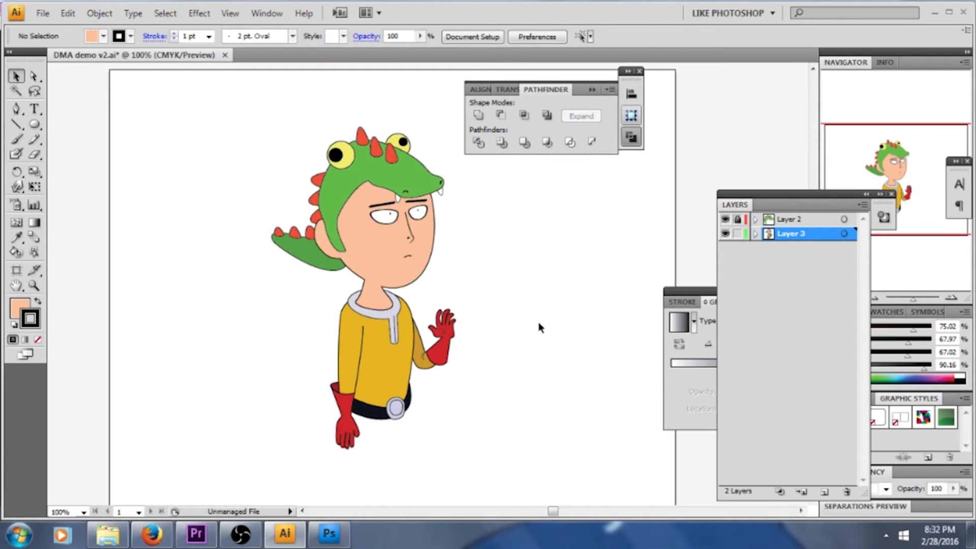
drag(527, 322, 488, 295)
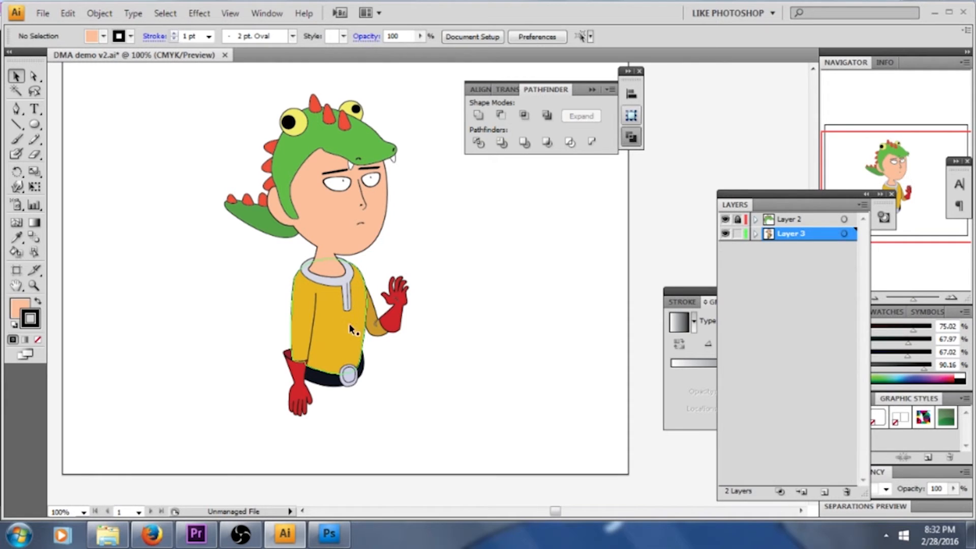
click(33, 125)
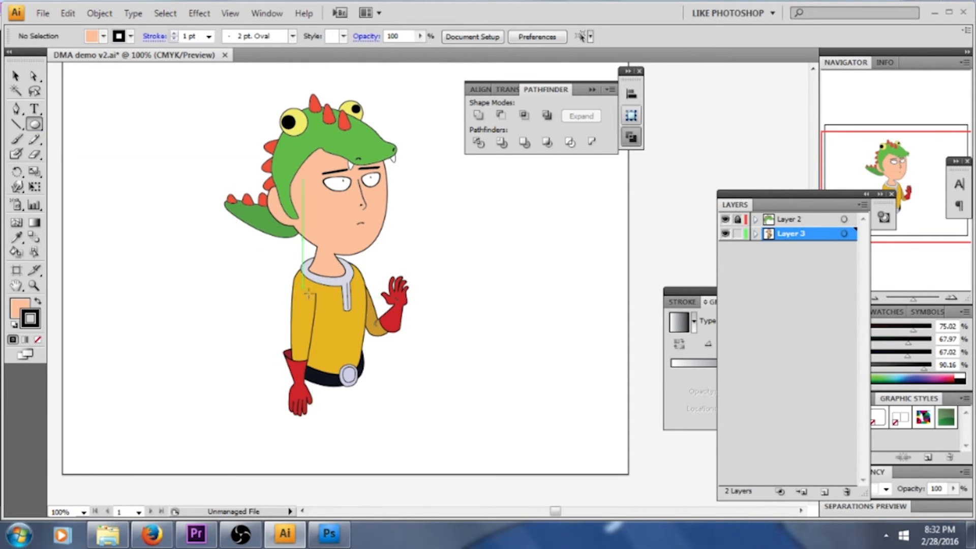
drag(431, 273, 475, 343)
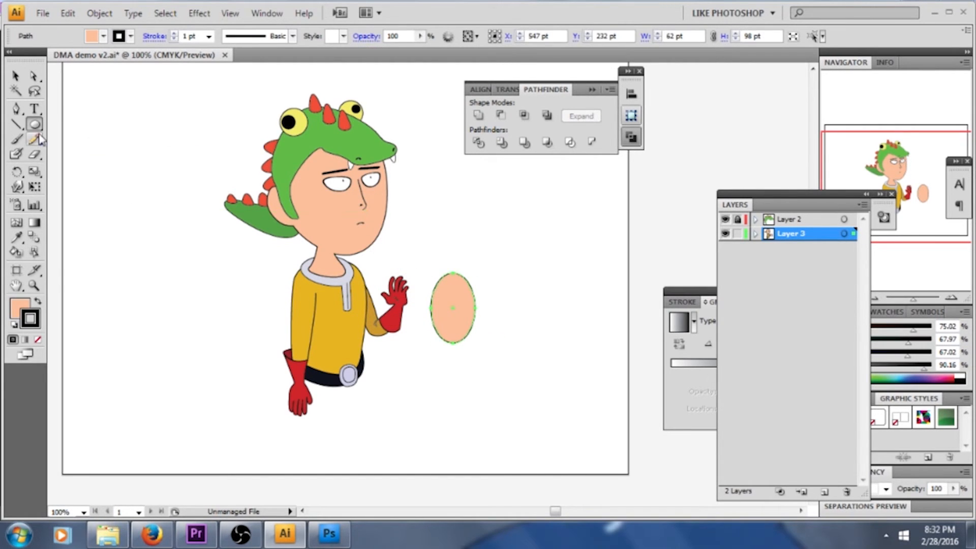
Set the ellipse's fill to the light teal colour 92E0E0, keeping the ellipse selected for moving.
double_click(19, 307)
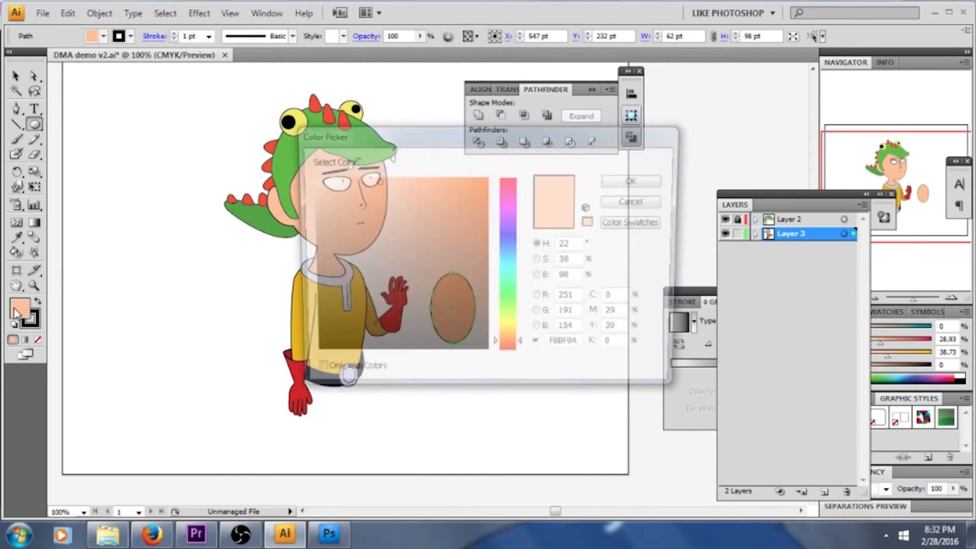
click(511, 267)
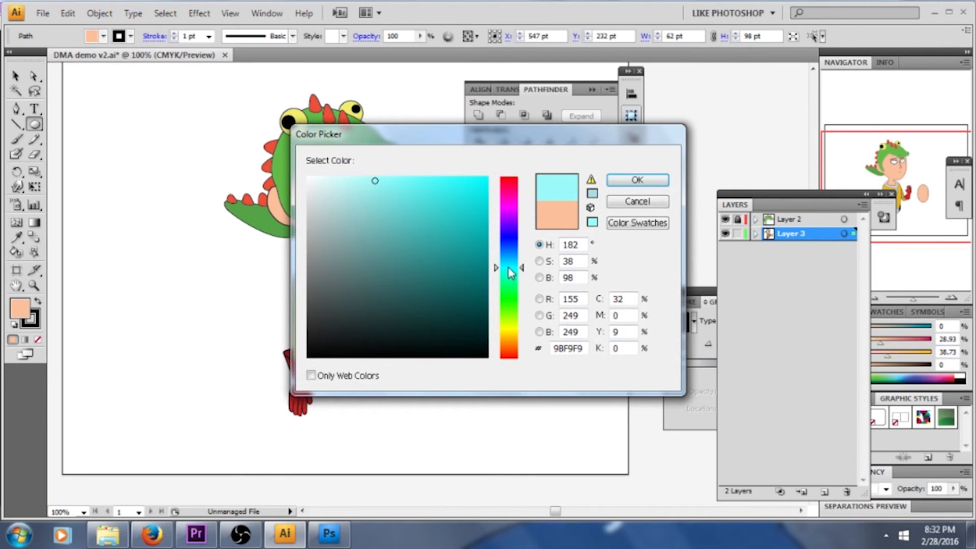
click(371, 197)
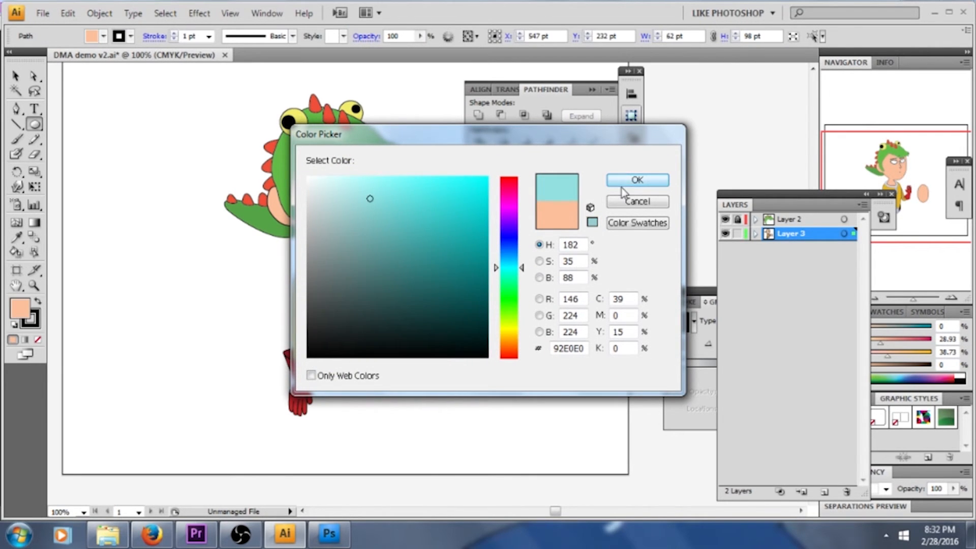
click(638, 180)
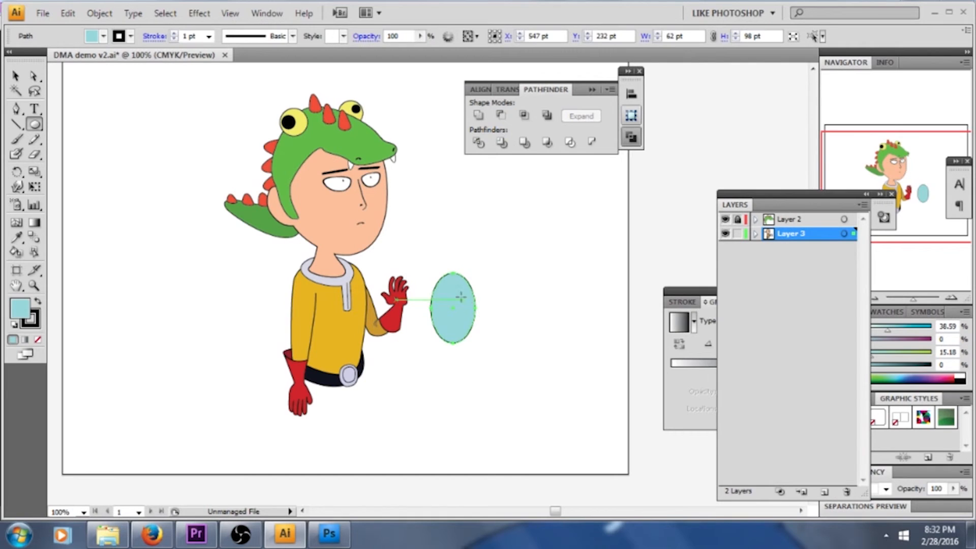
key(v)
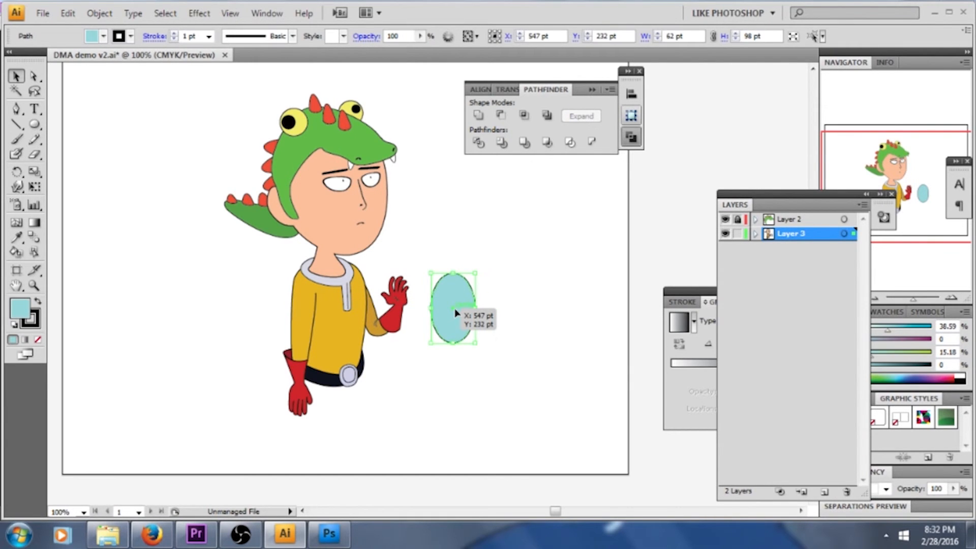
Place a smaller copy of the teal ellipse inside the original and move both ellipses together onto the character's yellow shirt.
mouse_move(463, 310)
mouse_down()
mouse_move(437, 286)
mouse_move(469, 309)
mouse_up()
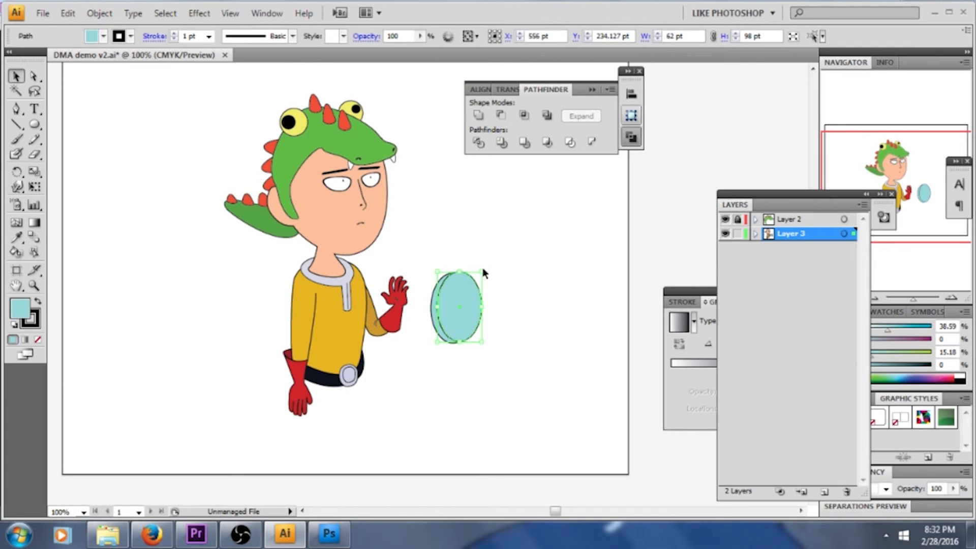
drag(483, 270, 344, 337)
click(484, 315)
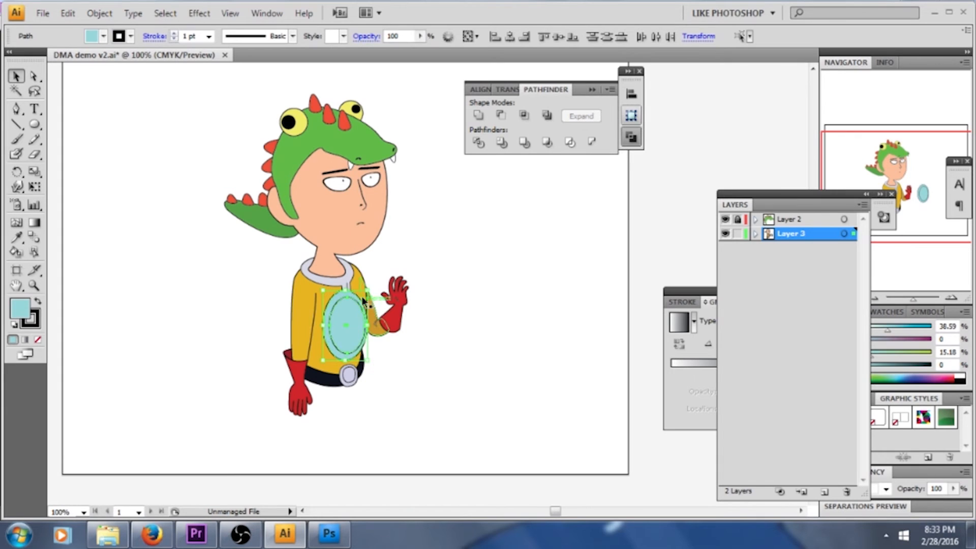
Scale both ellipses down together to about 40 pt wide and 63 pt high and nudge them right above the belt buckle.
drag(368, 290, 352, 315)
key(Right)
key(Right)
key(Right)
key(Right)
key(Right)
key(Right)
key(Right)
key(Right)
key(Right)
key(Right)
key(Right)
key(Right)
key(Right)
key(Right)
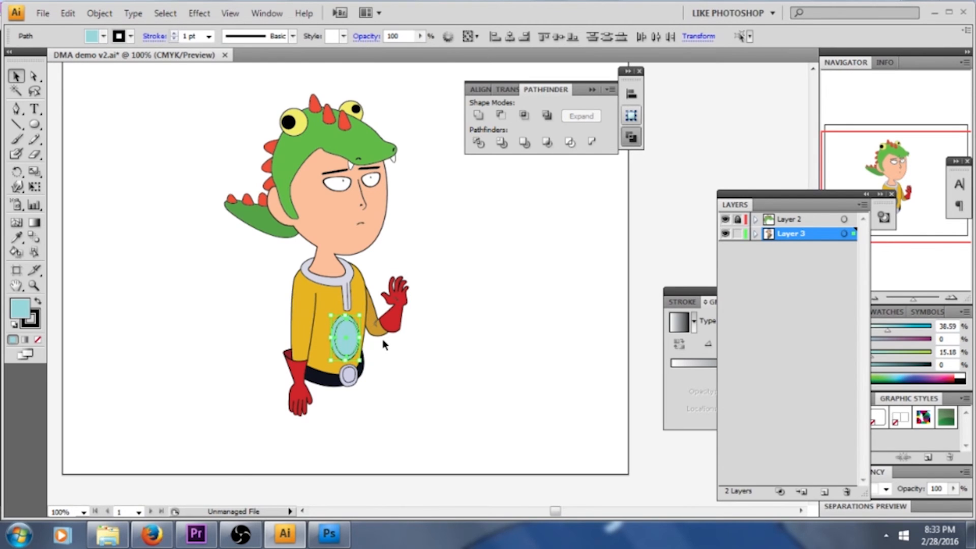
Subtract the inner ellipse from the outer one with Minus Front to form a teal ring on the shirt, and clear the selection.
click(423, 361)
click(336, 328)
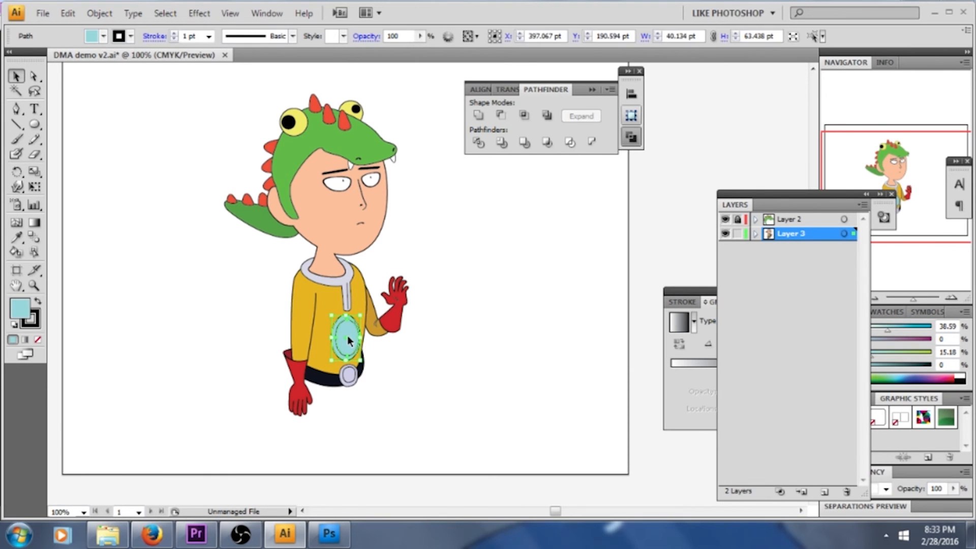
click(502, 116)
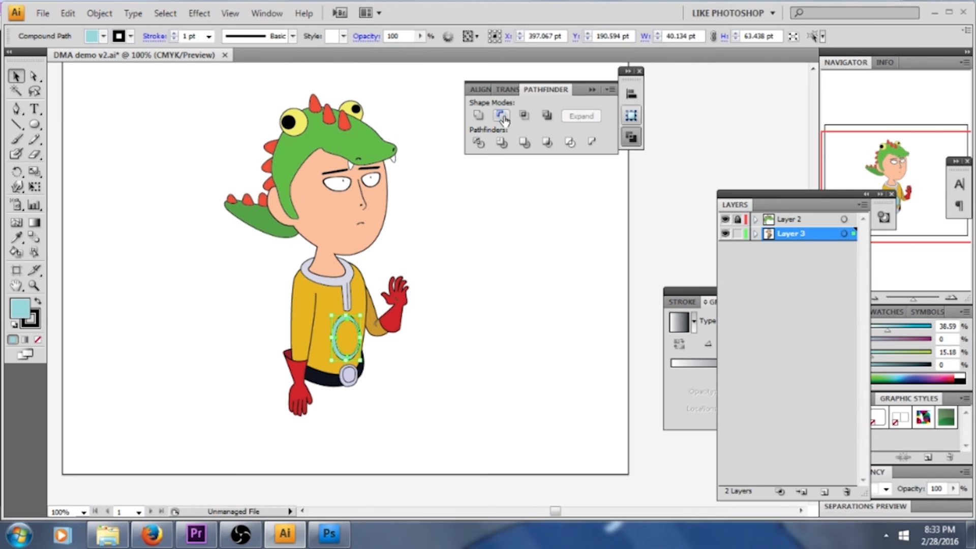
click(463, 403)
key(space)
drag(416, 370, 419, 355)
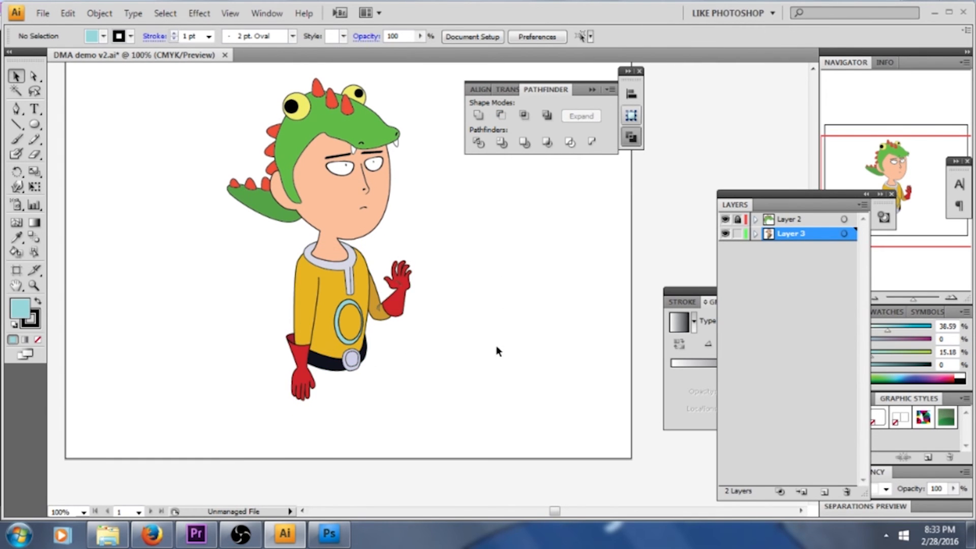
key(space)
drag(527, 278, 517, 289)
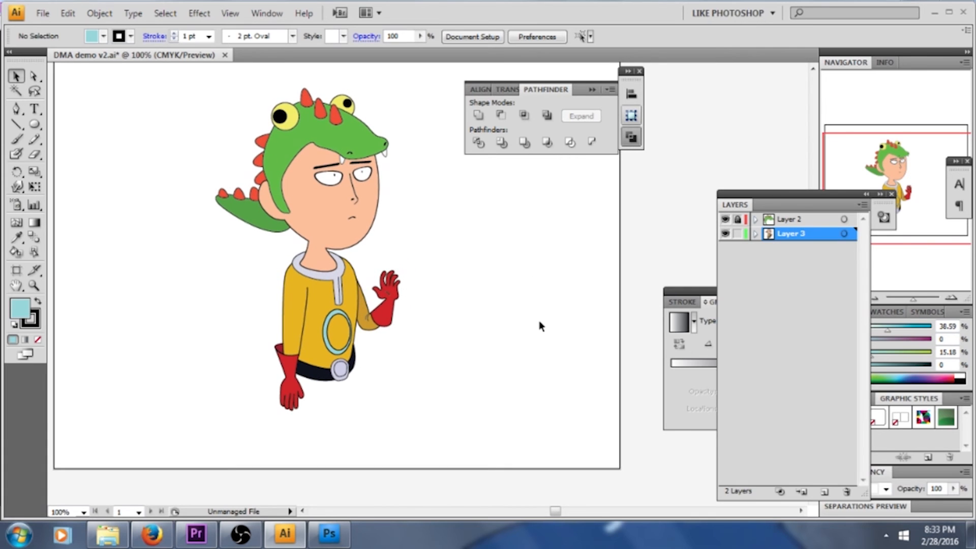